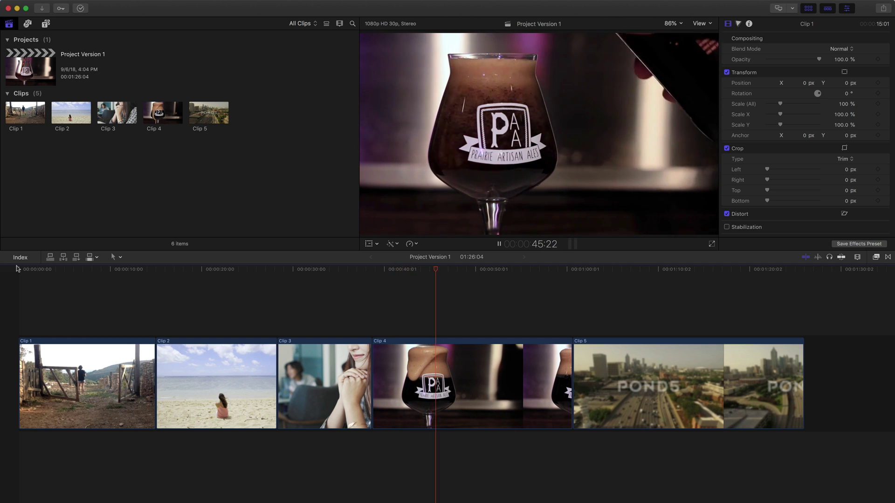
Stop playback and merge Clips 3, 4 and 5 into a compound clip named Compound Clip 1
key(space)
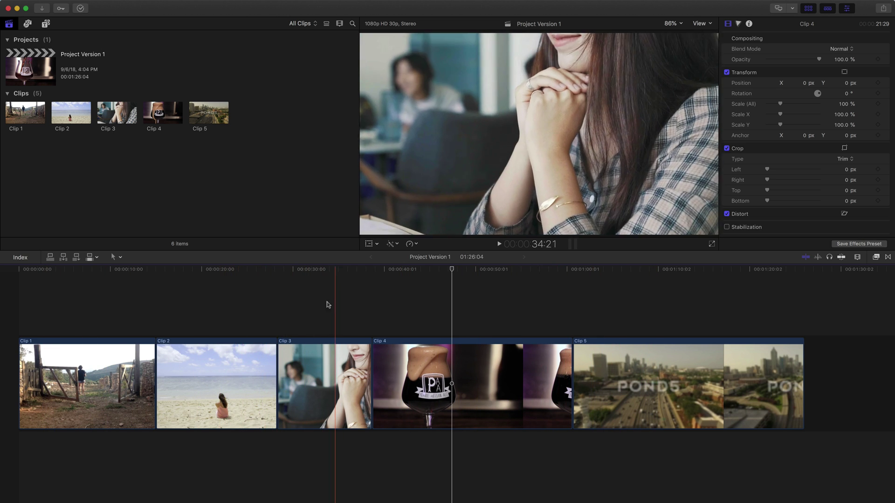
drag(303, 299, 686, 443)
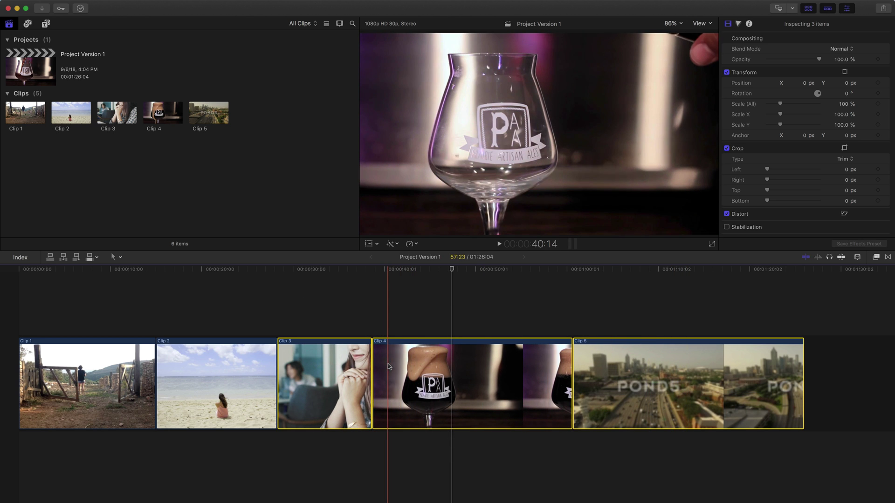
right_click(389, 359)
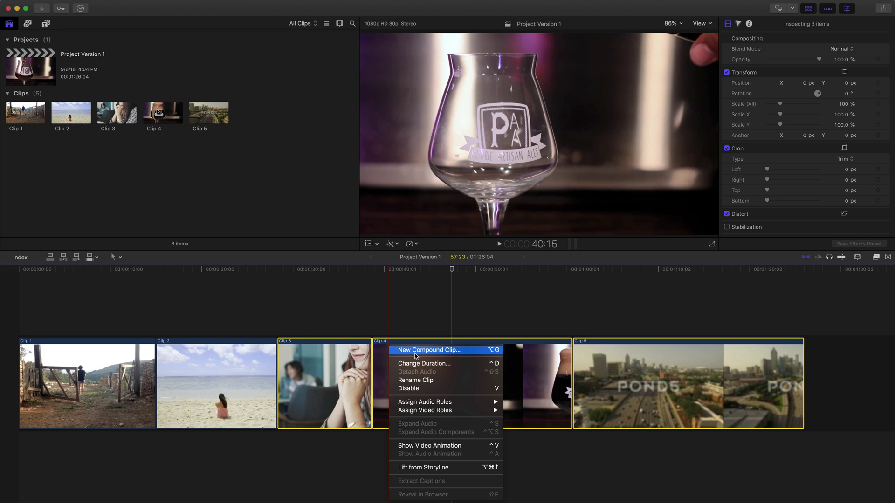
click(485, 349)
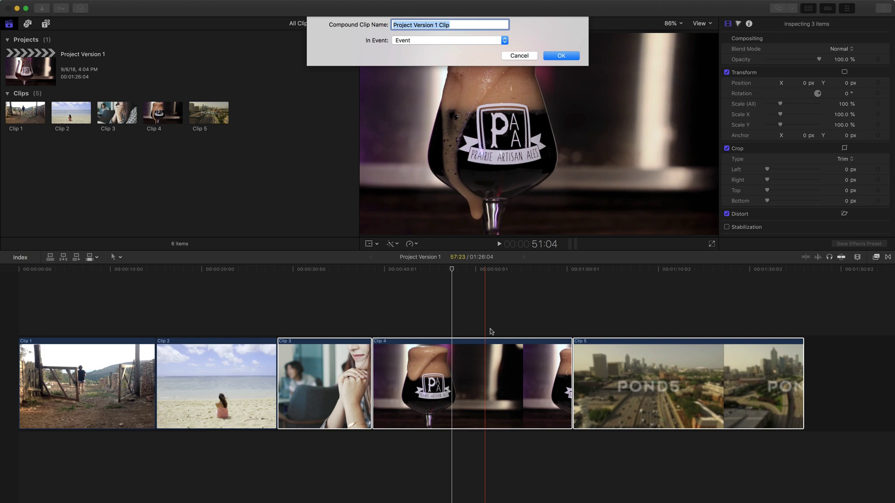
text(Compound Clip 1)
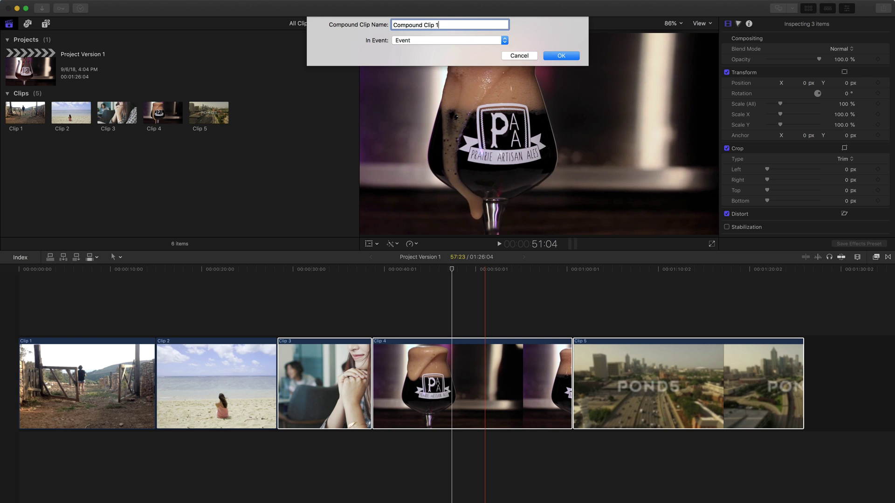
key(Return)
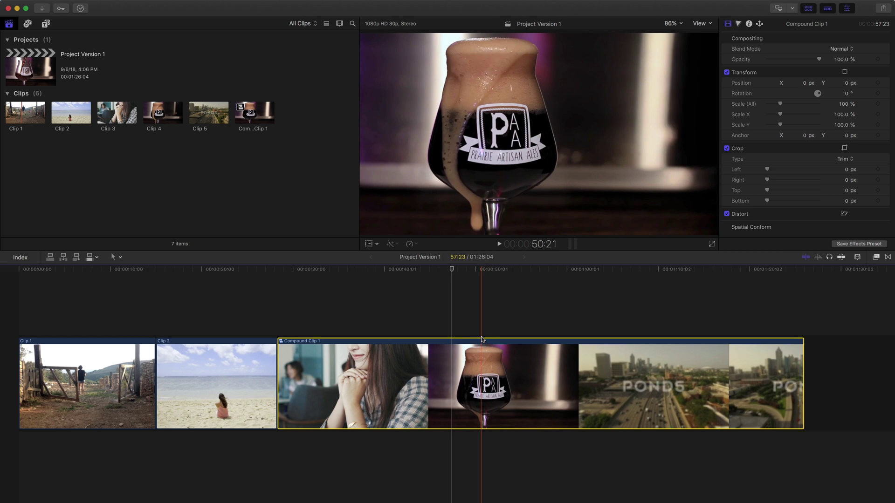
Select Compound Clip 1 in the timeline and browser, then show Project Version 1's details in the Inspector
click(372, 320)
click(329, 357)
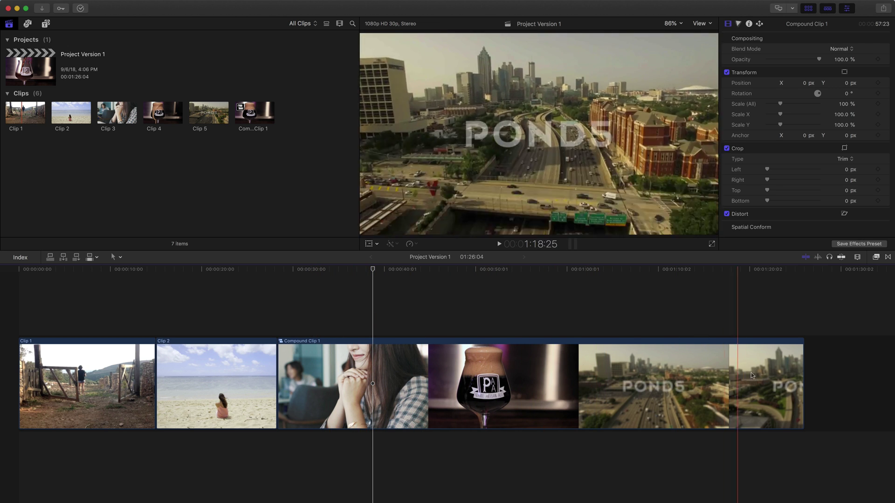
drag(373, 377, 418, 390)
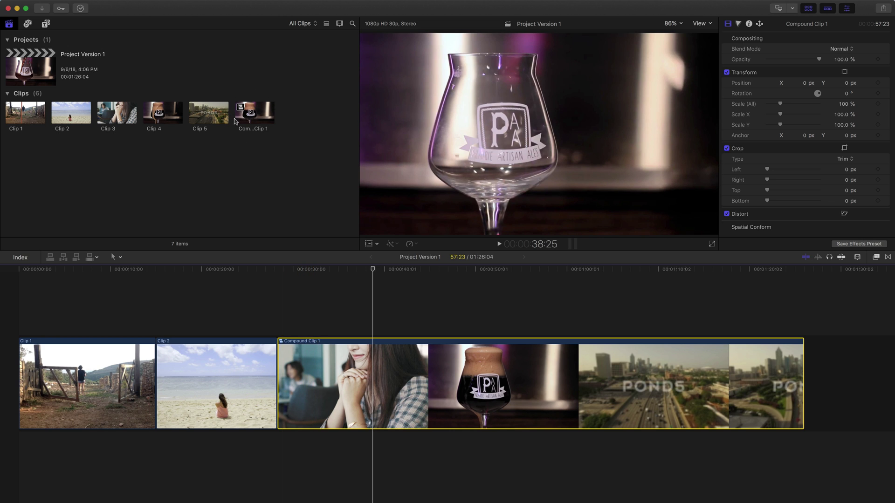
click(255, 126)
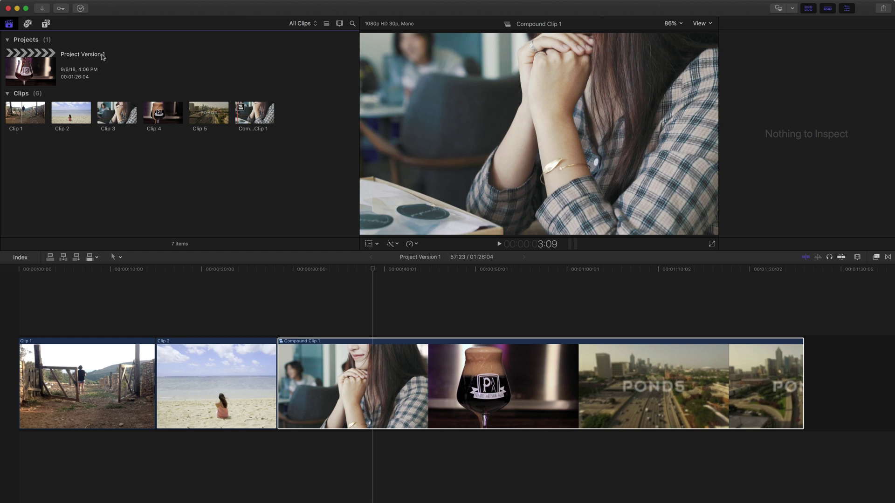
click(24, 66)
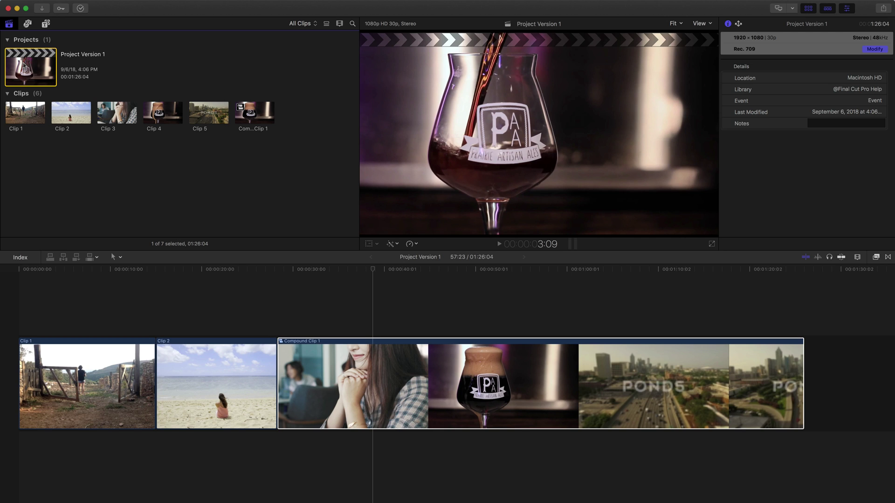
Duplicate Project Version 1 with Edit > Duplicate Project, creating Project Version 2
click(91, 4)
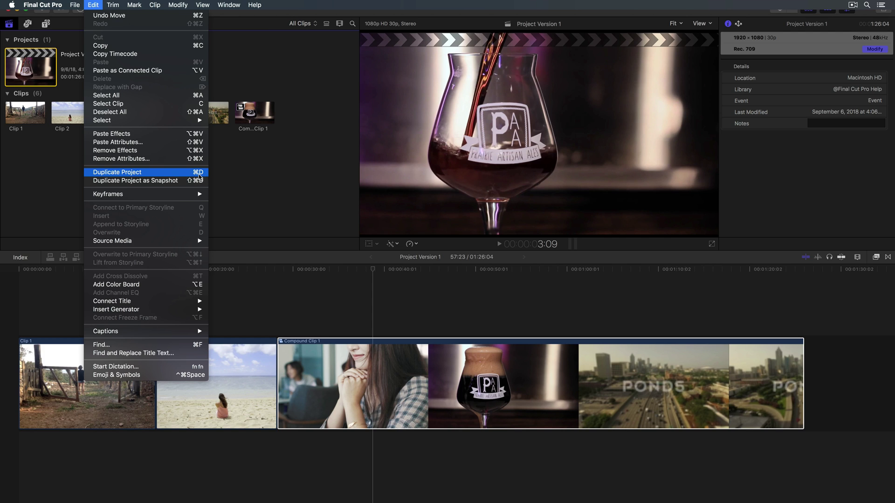
click(109, 173)
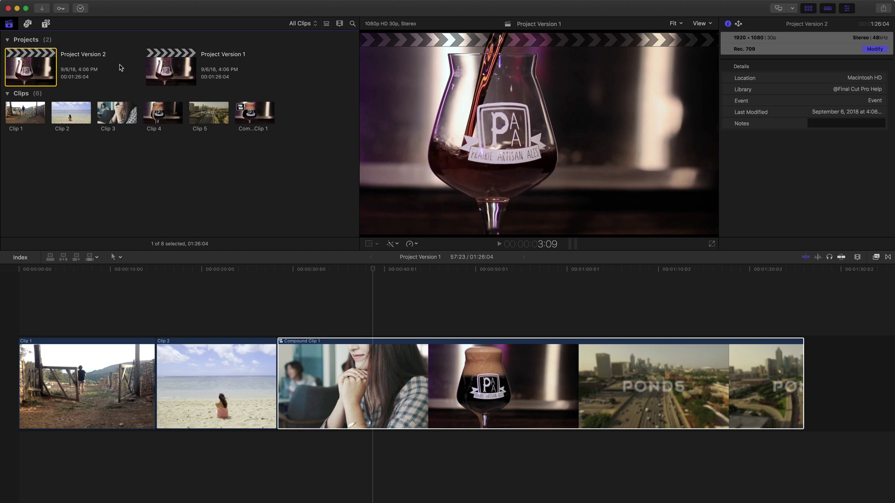
click(158, 68)
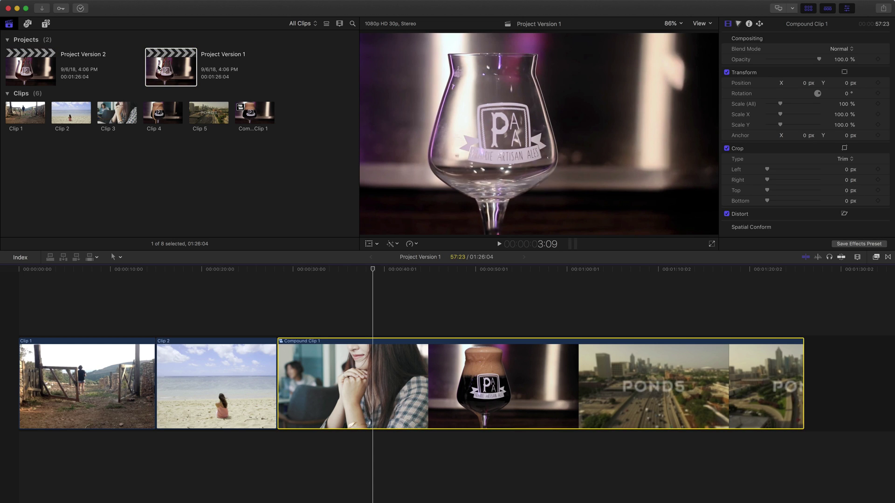
double_click(38, 65)
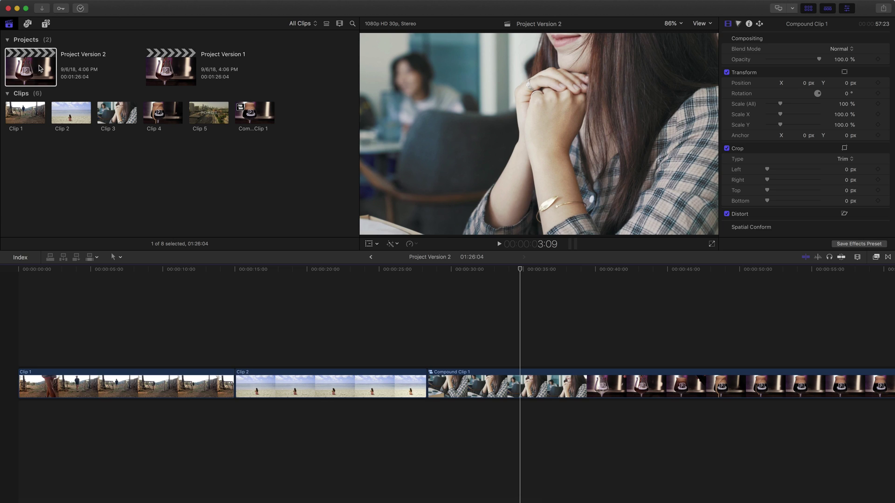
double_click(178, 66)
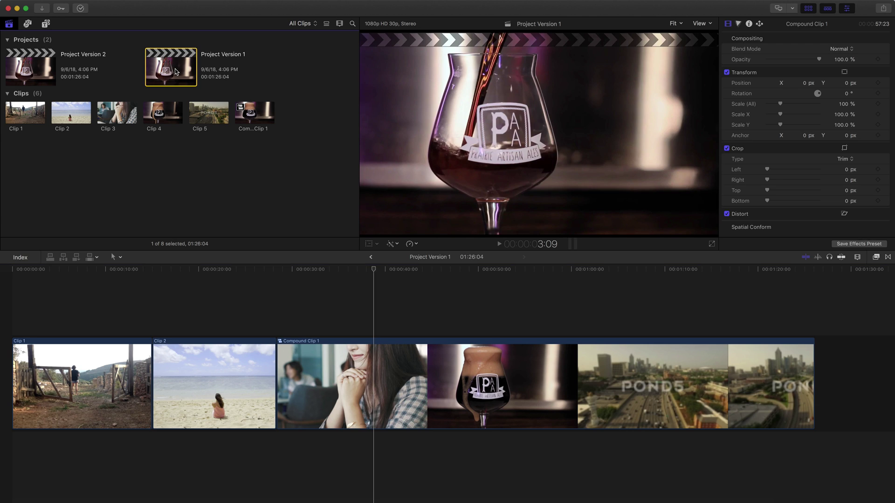
click(177, 71)
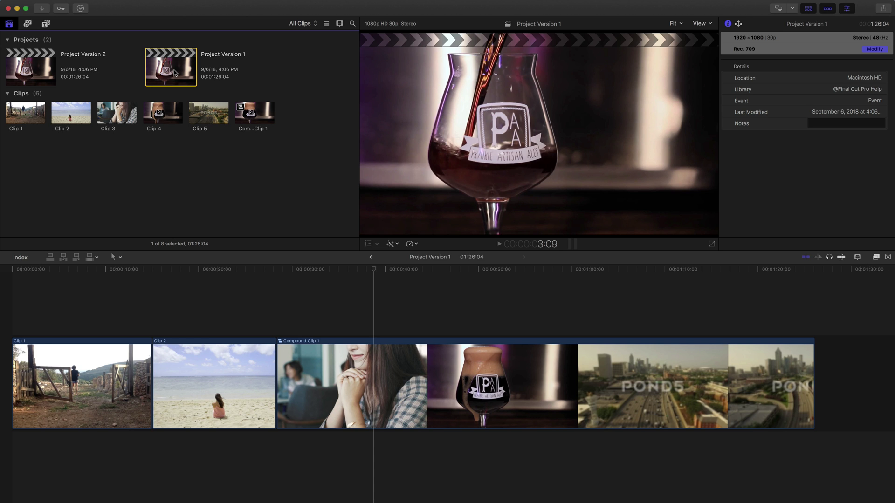
click(430, 264)
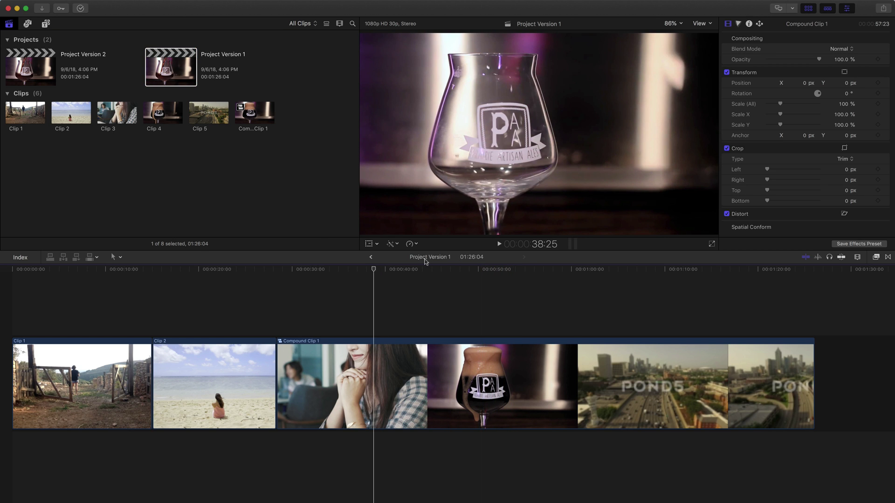
Move Clip 2 before Clip 1, then compare against Project Version 2 using taller timeline clips
click(249, 382)
drag(210, 378, 61, 378)
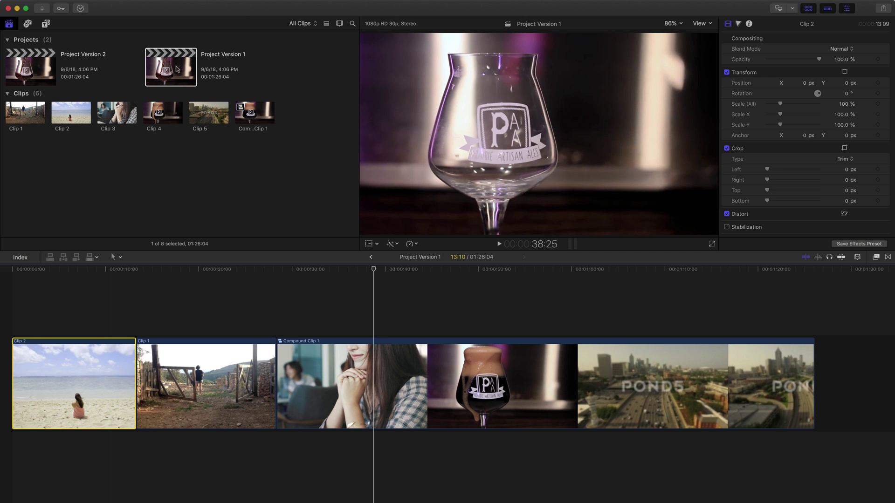
double_click(32, 69)
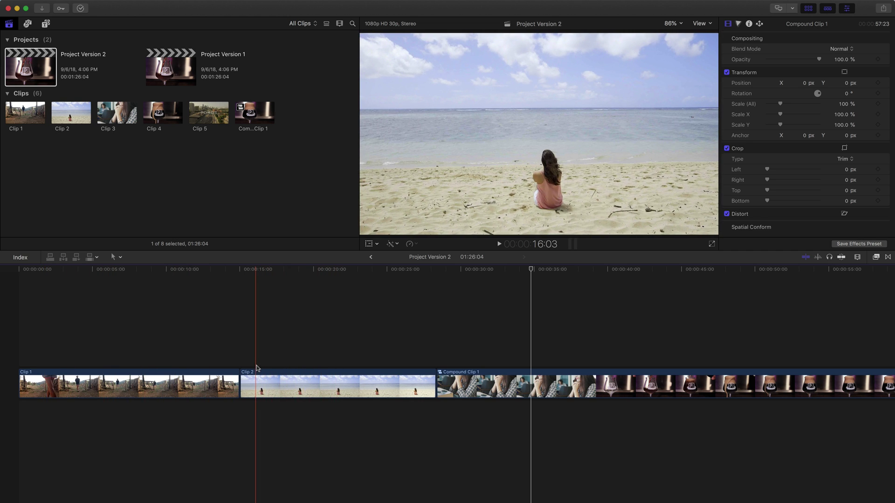
key(shift+z)
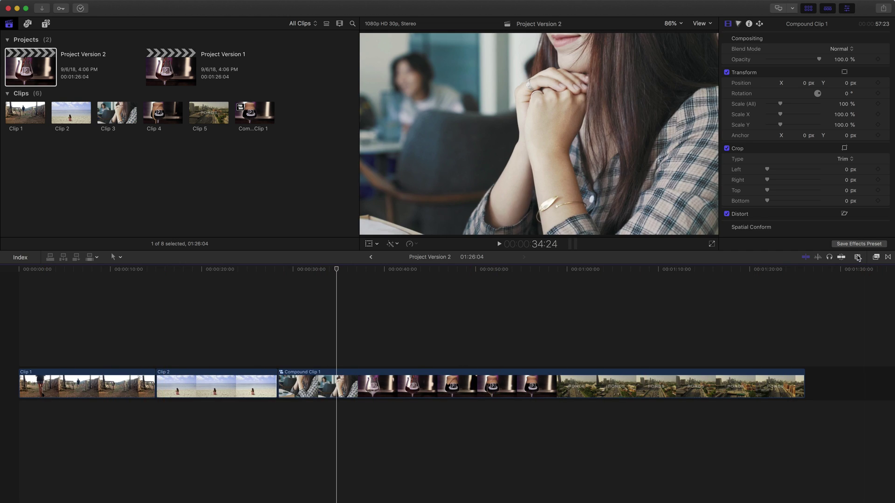
click(856, 257)
drag(806, 316, 883, 318)
click(455, 308)
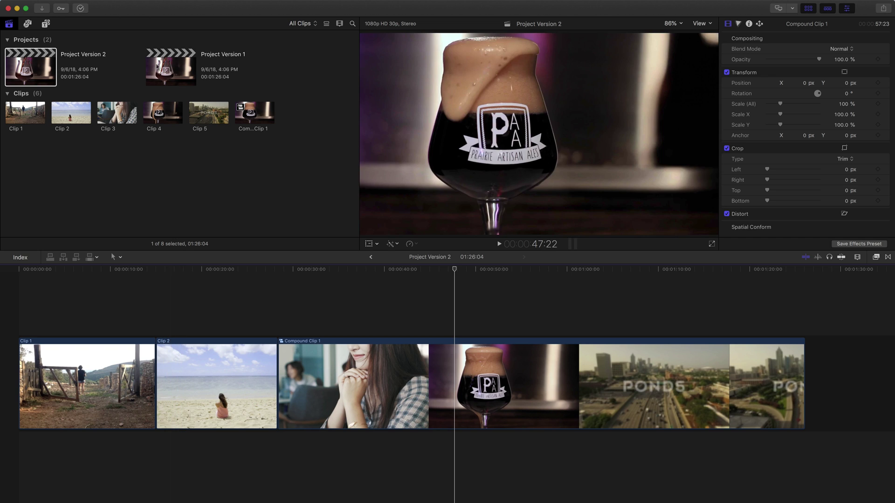
double_click(162, 70)
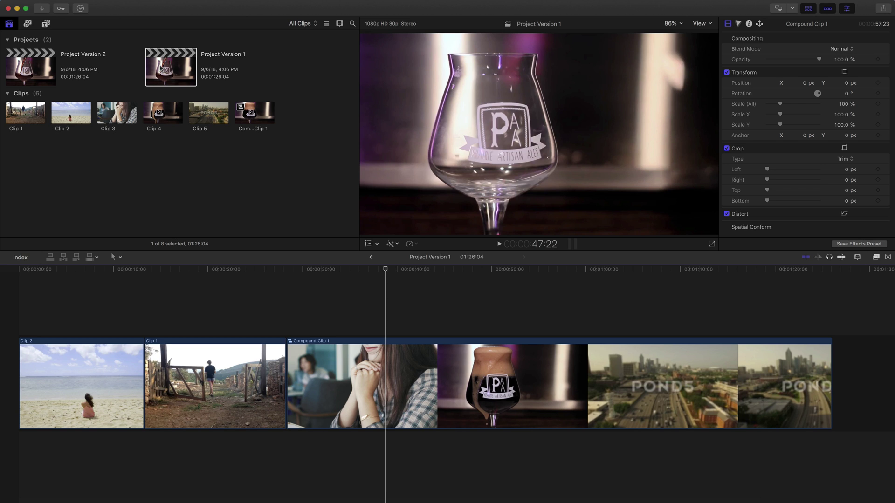
Inside Compound Clip 1, connect the green iMovie solid above Clip 3 and Clip 4
double_click(314, 360)
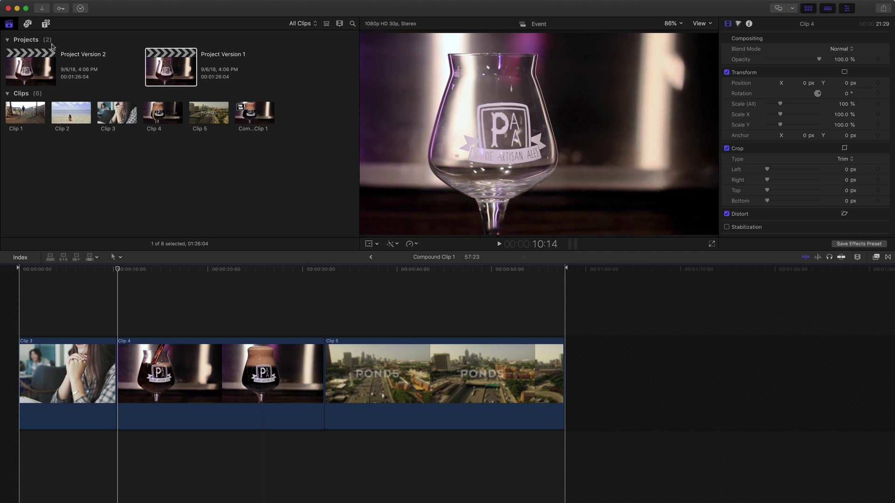
click(45, 24)
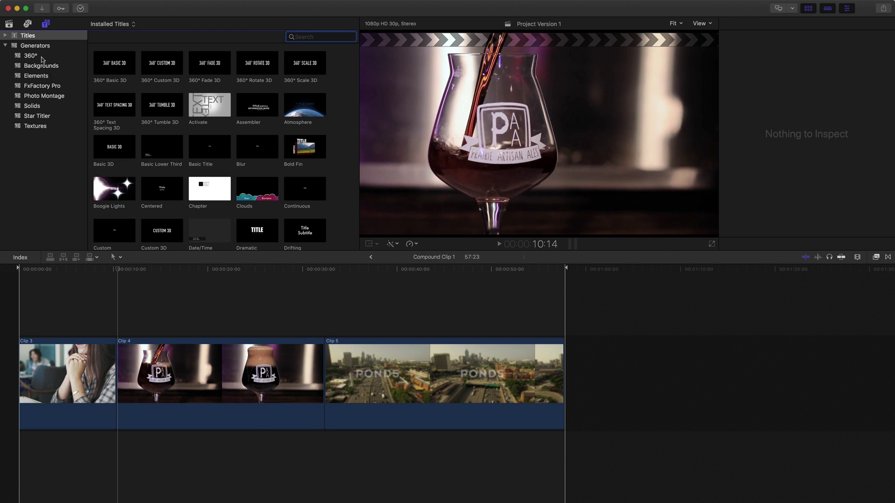
click(37, 106)
drag(212, 66, 29, 303)
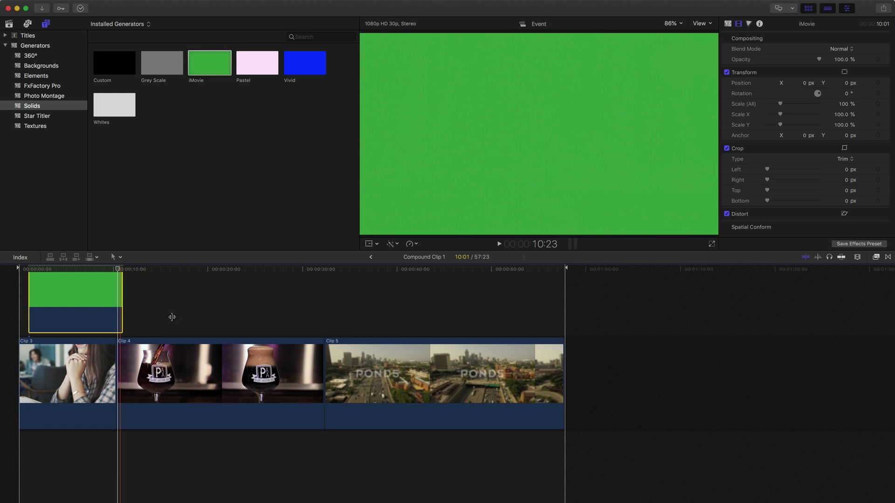
Lengthen the green solid past 50 seconds and scale it down to about 40%
drag(215, 319, 506, 320)
click(269, 299)
click(369, 244)
drag(713, 229, 607, 156)
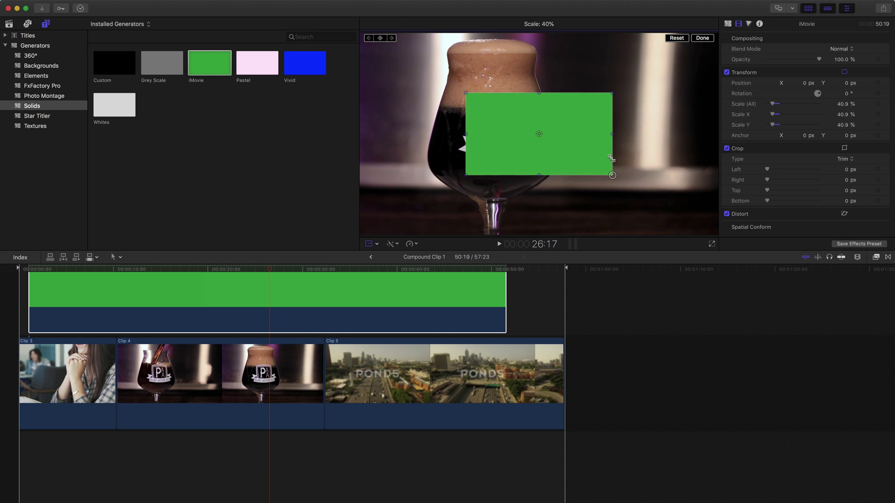
click(9, 24)
Return to Project Version 1 and scrub it to confirm the green square appears
click(254, 463)
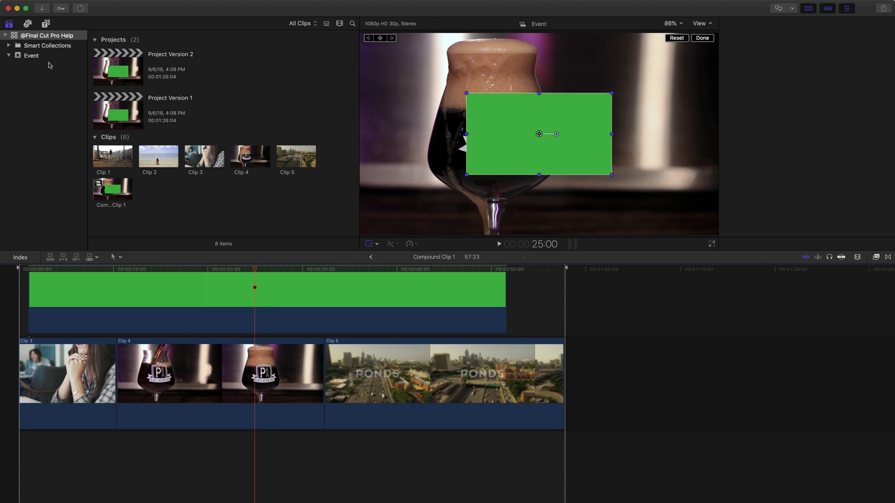
click(9, 24)
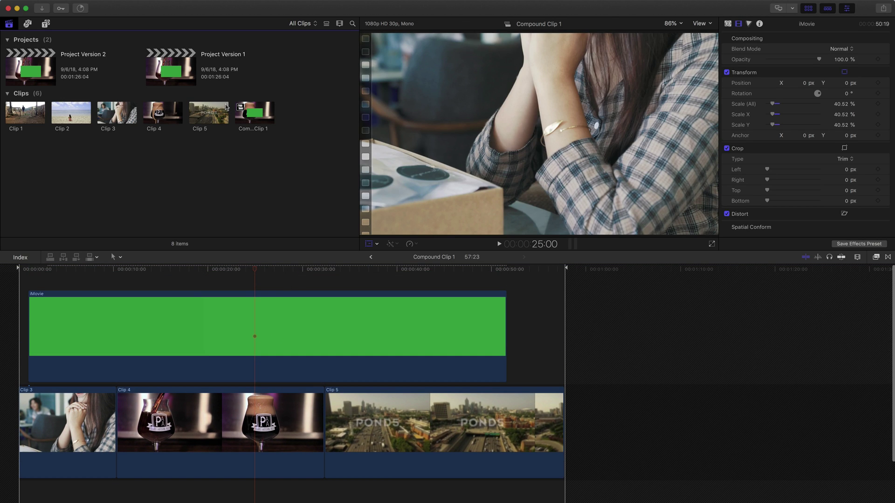
click(370, 257)
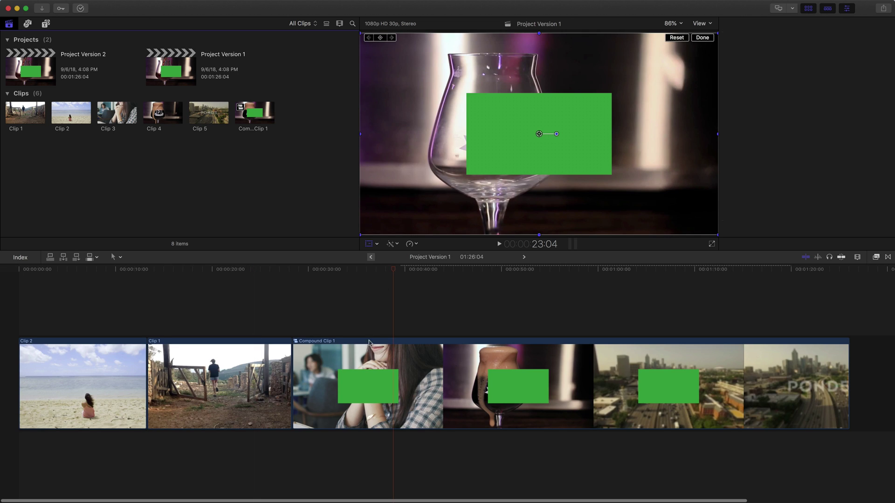
drag(302, 268, 573, 270)
click(689, 284)
click(378, 298)
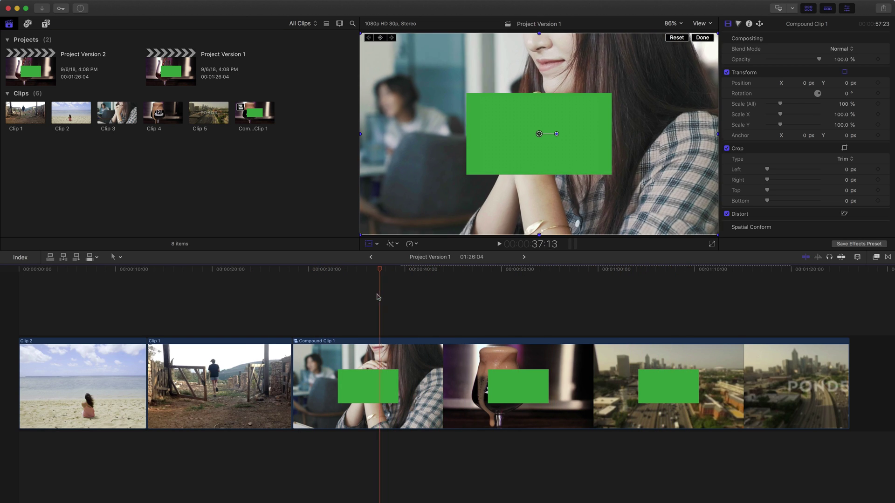
Open Project Version 2 and scrub its timeline to confirm the green square there too
double_click(26, 65)
click(302, 269)
drag(304, 270, 368, 287)
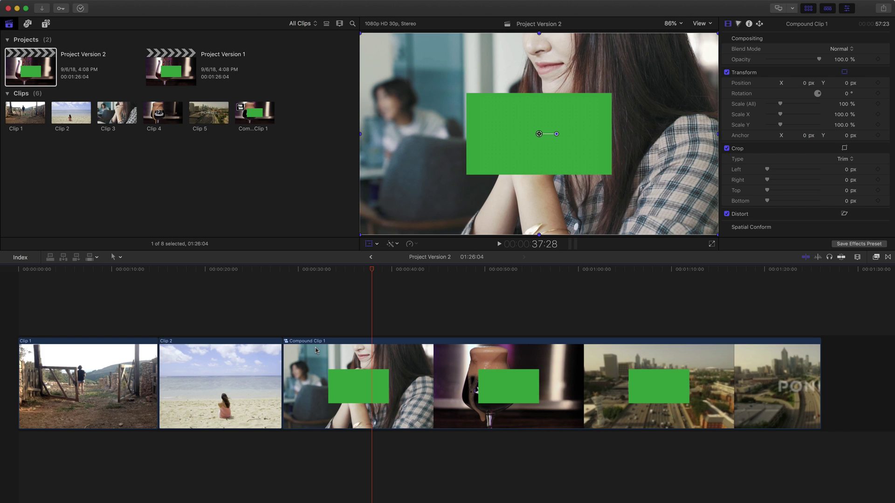
Delete the green iMovie solid from inside Compound Clip 1, then reopen Project Version 1
click(175, 79)
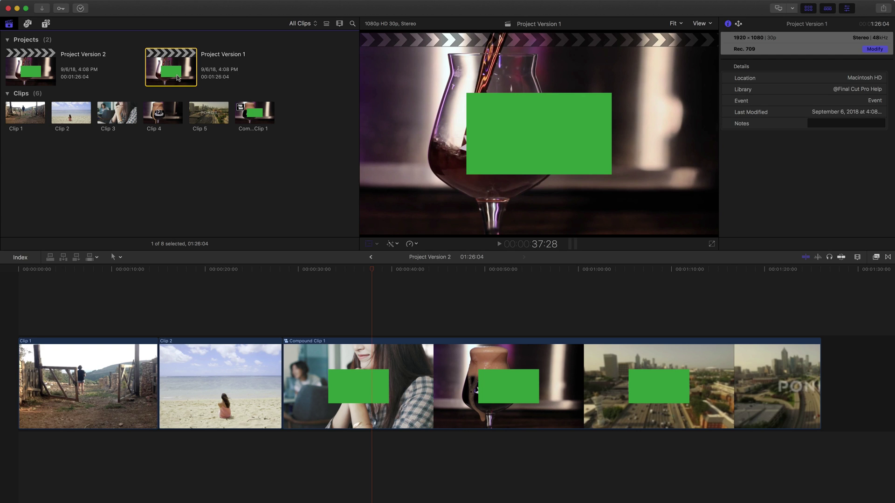
double_click(297, 361)
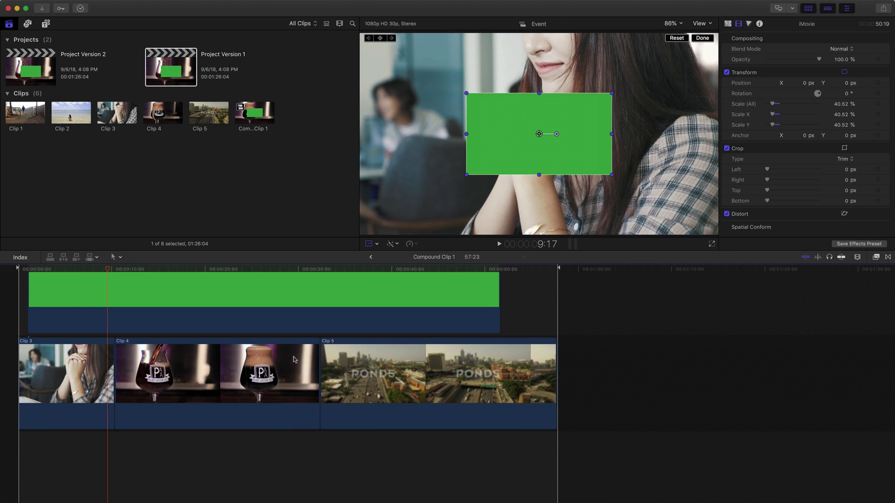
click(253, 312)
key(Delete)
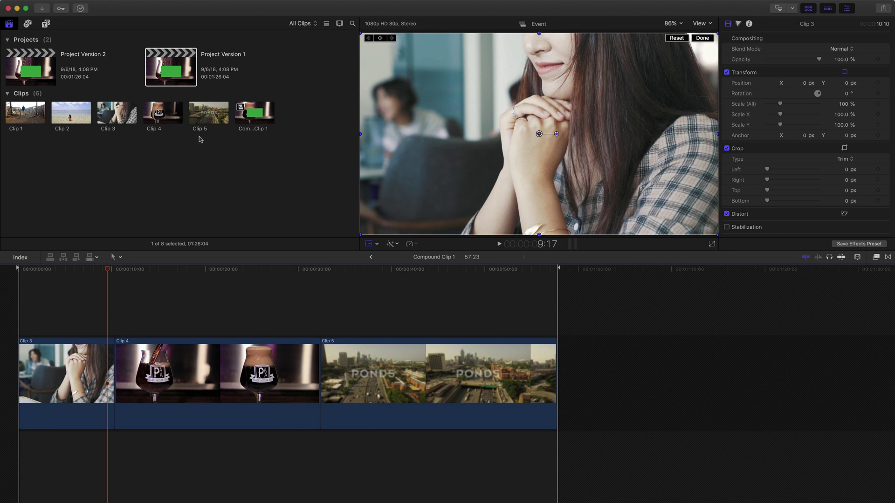
click(240, 203)
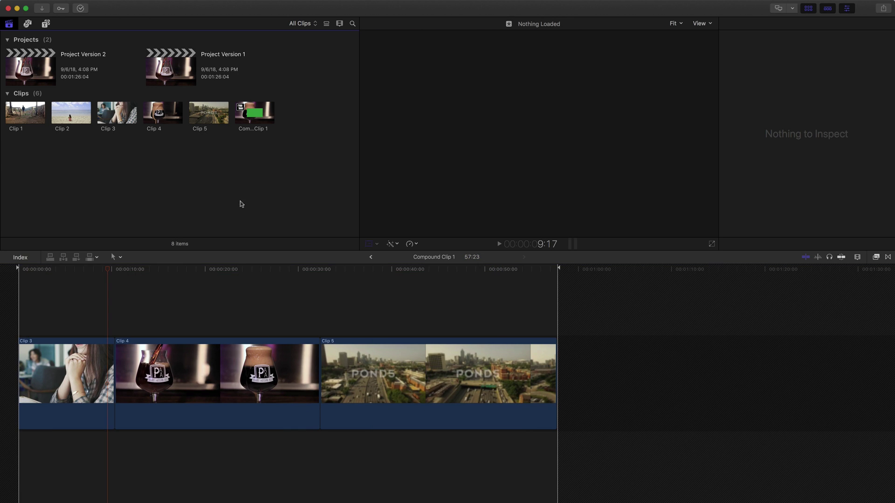
double_click(176, 77)
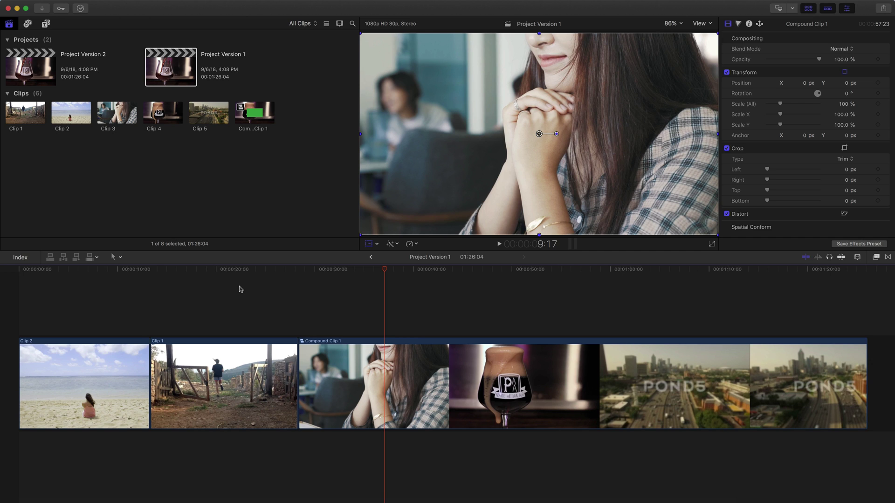
click(181, 57)
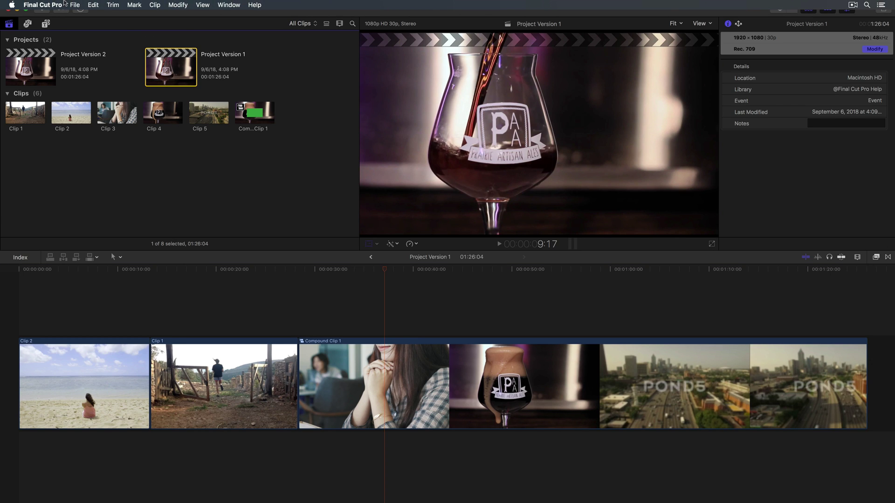
Duplicate Project Version 1 as a snapshot using Edit > Duplicate Project as Snapshot
click(75, 5)
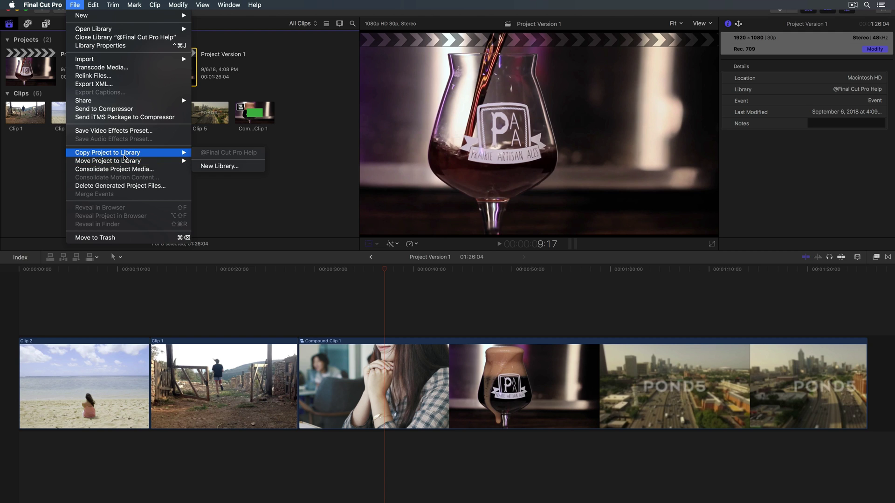
mouse_move(94, 4)
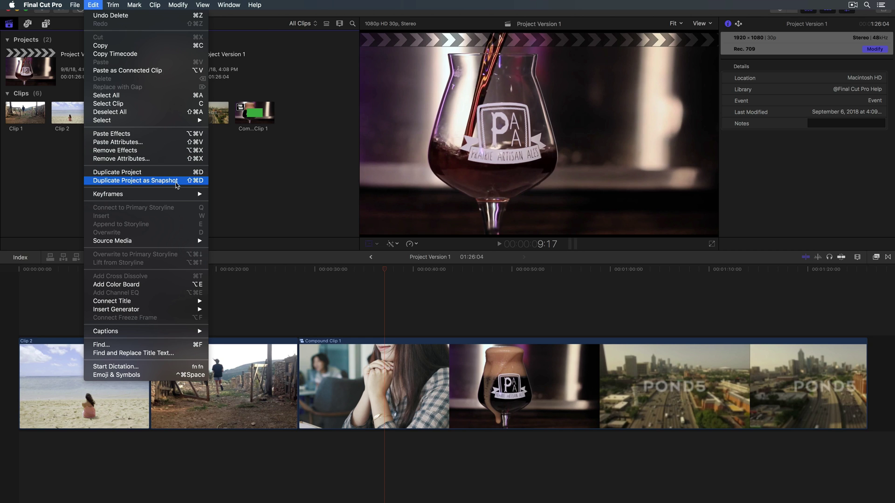
click(180, 182)
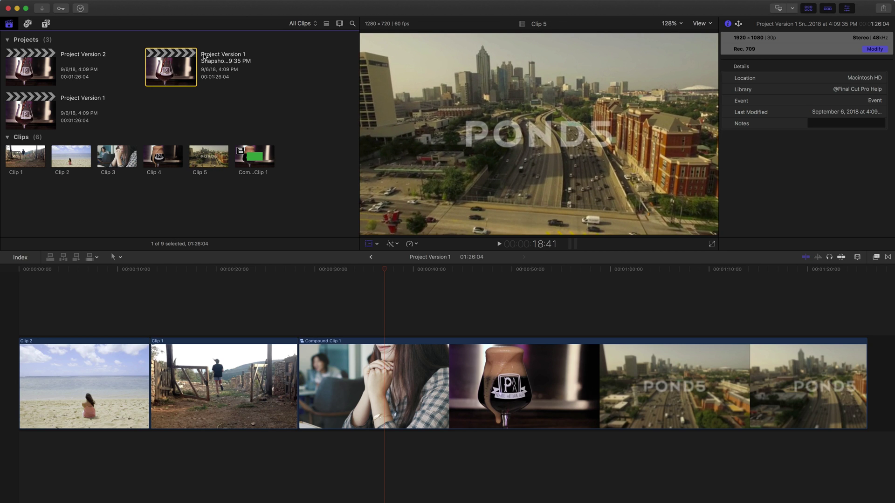
Keep the snapshot's name 'Project Version 1 Snapshot Sep 6, 2018 at 4:09:35 PM' unchanged
click(235, 58)
click(229, 54)
key(super+a)
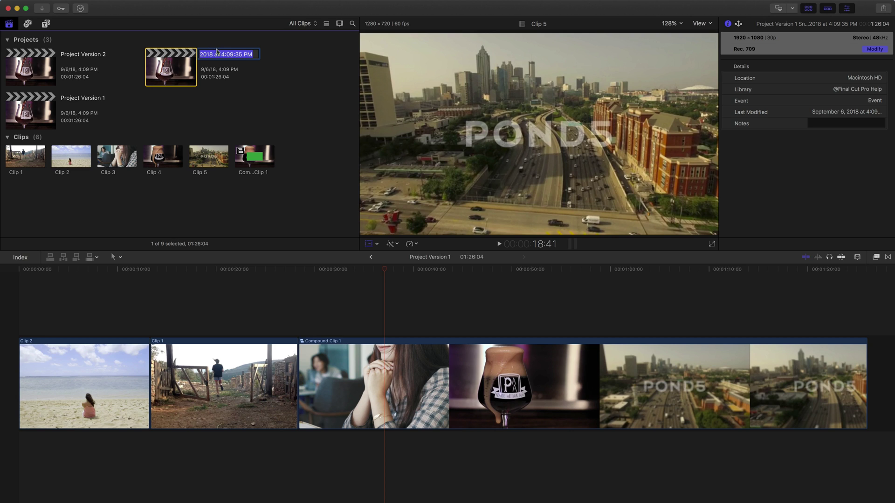
key(Return)
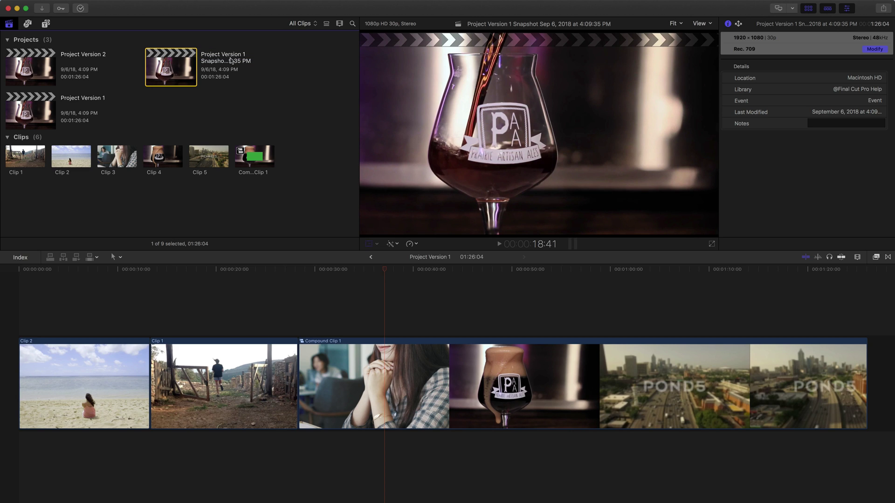
Rename the snapshot project from its timestamped name to 'Project Version 3'
click(229, 60)
key(Escape)
click(232, 57)
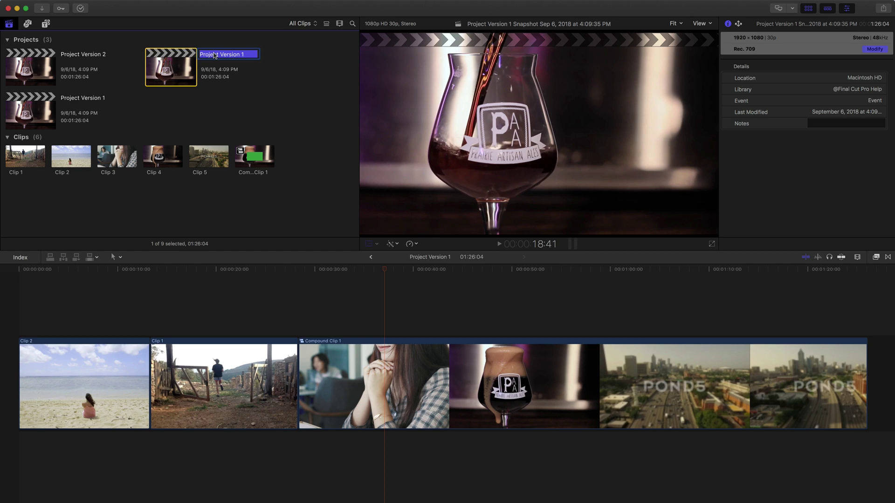
text(Project)
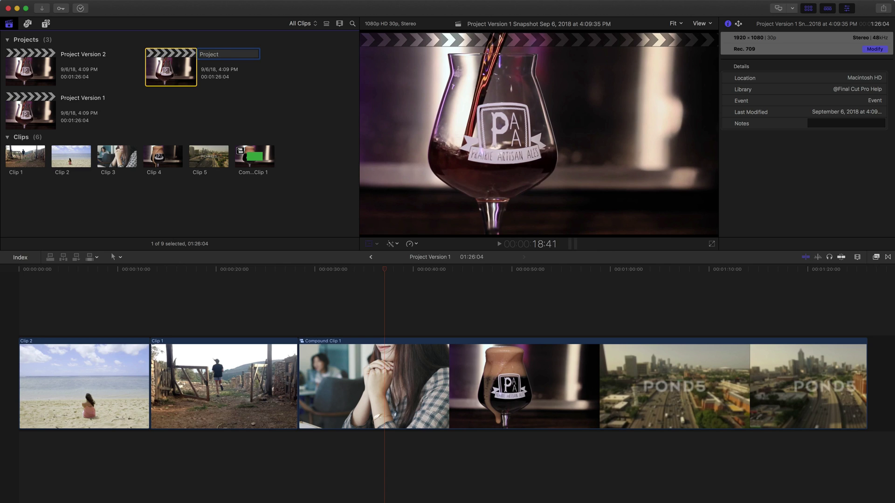
key(Return)
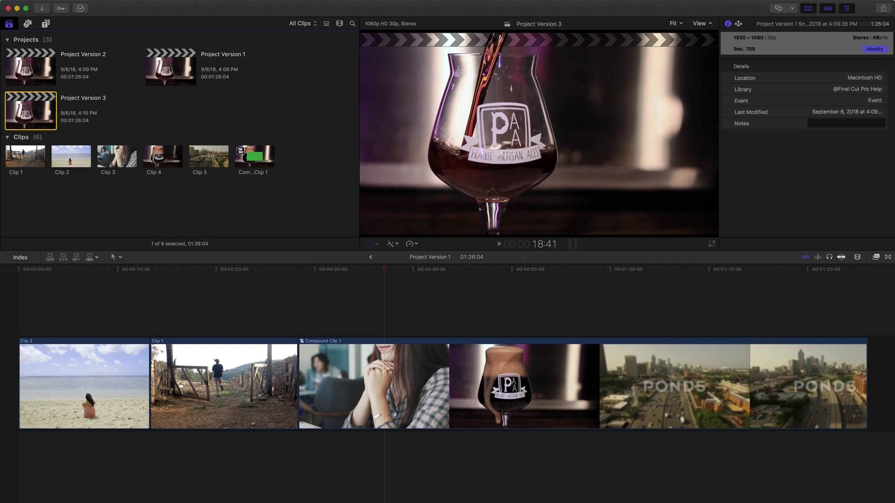
In Project Version 3's Compound Clip 1, connect the blue Vivid solid above Clip 3
double_click(43, 117)
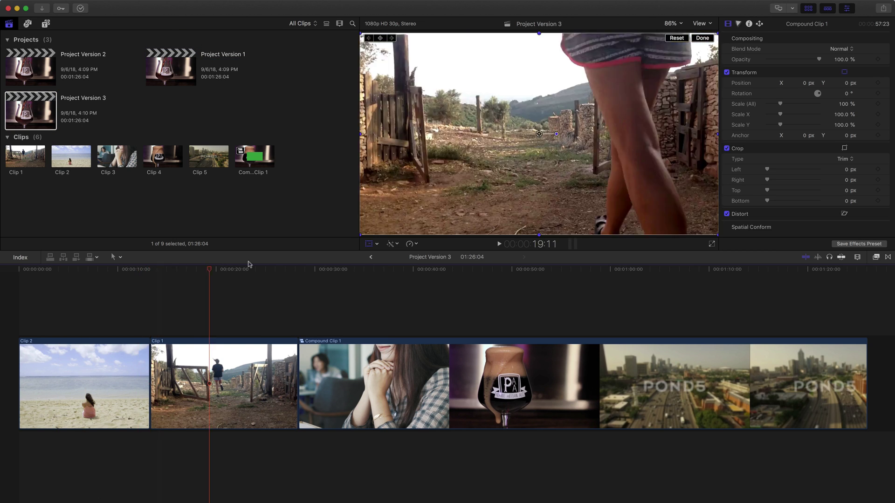
double_click(352, 401)
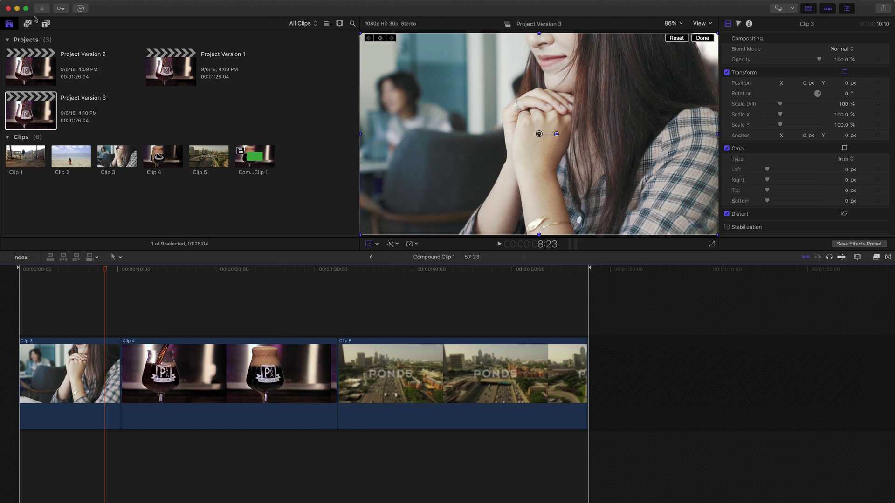
click(45, 24)
click(306, 70)
drag(305, 70, 49, 301)
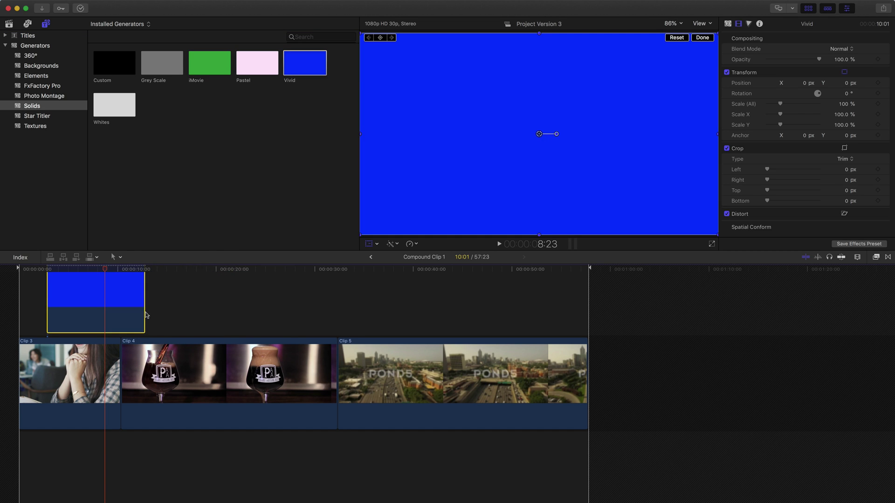
Lengthen the blue solid to about 48 seconds and scale it to 47%
drag(146, 315, 520, 308)
click(306, 270)
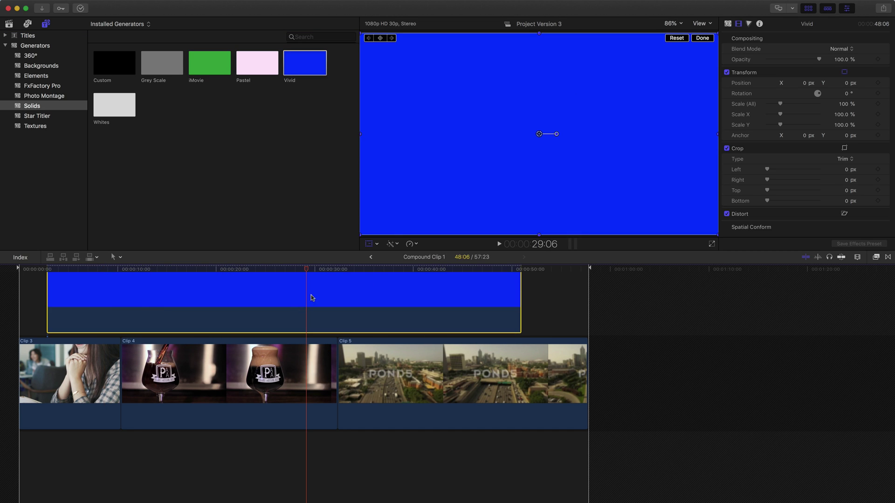
drag(360, 236, 447, 221)
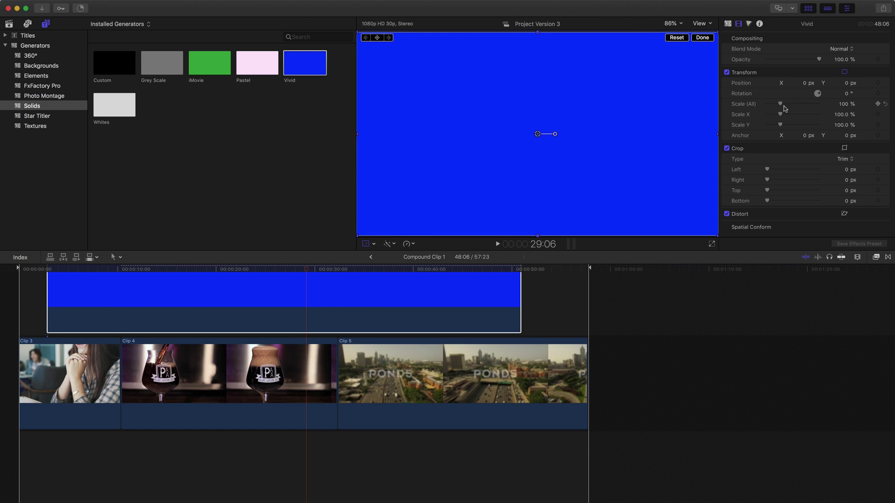
drag(782, 107, 775, 107)
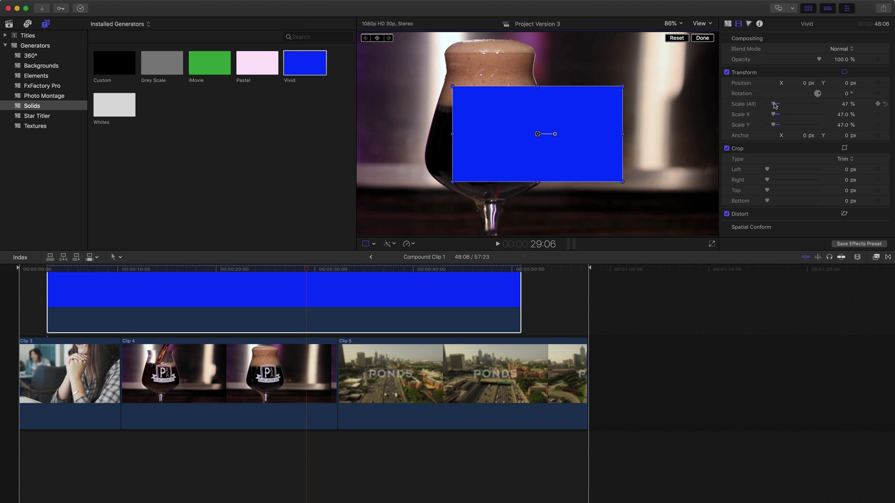
click(8, 23)
click(322, 468)
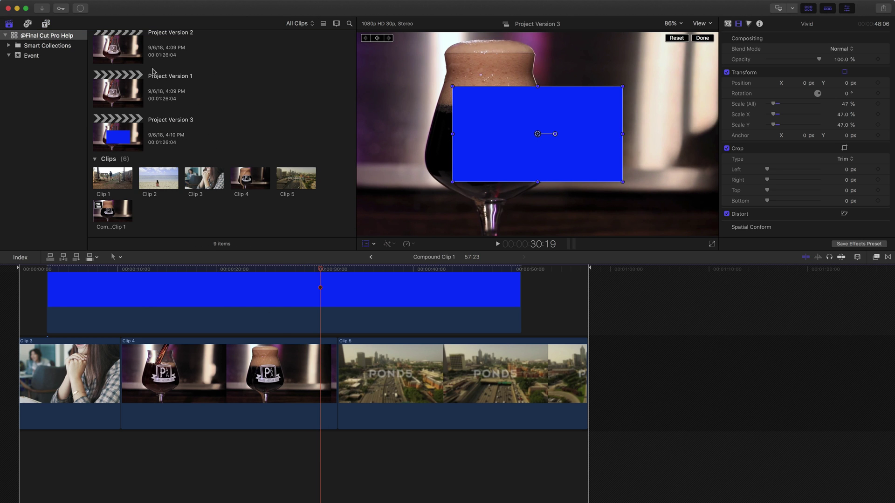
Compare the beer glass shot in Project Version 3 with Project Version 1, which lacks the blue box
double_click(129, 136)
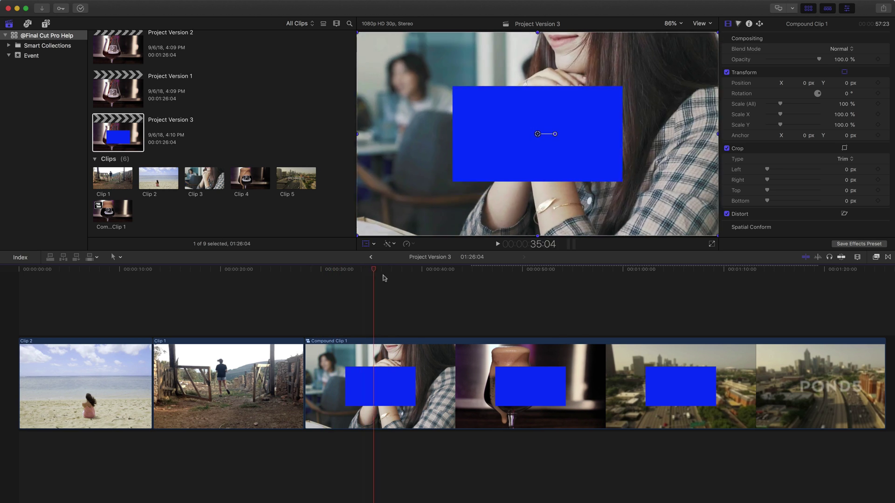
click(419, 270)
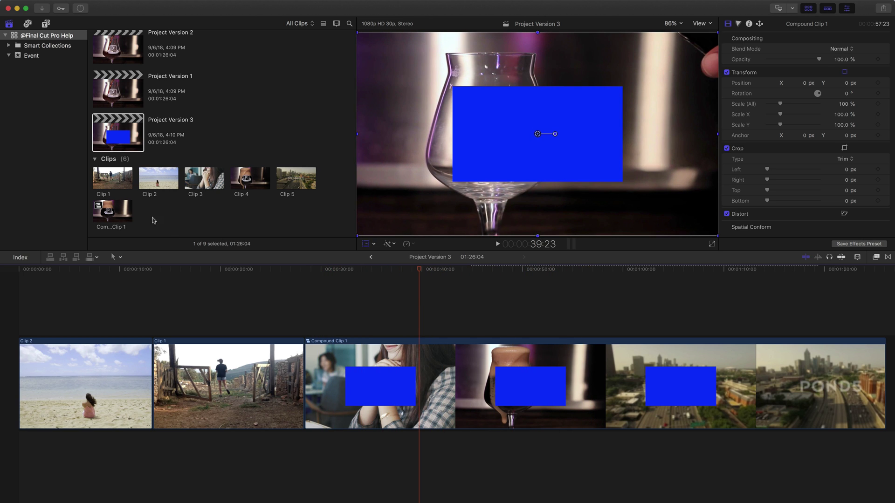
double_click(120, 90)
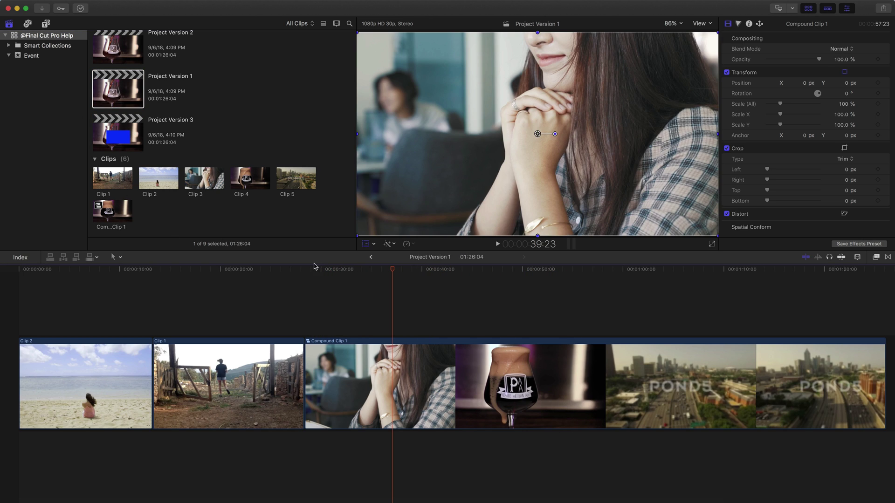
drag(315, 269, 563, 284)
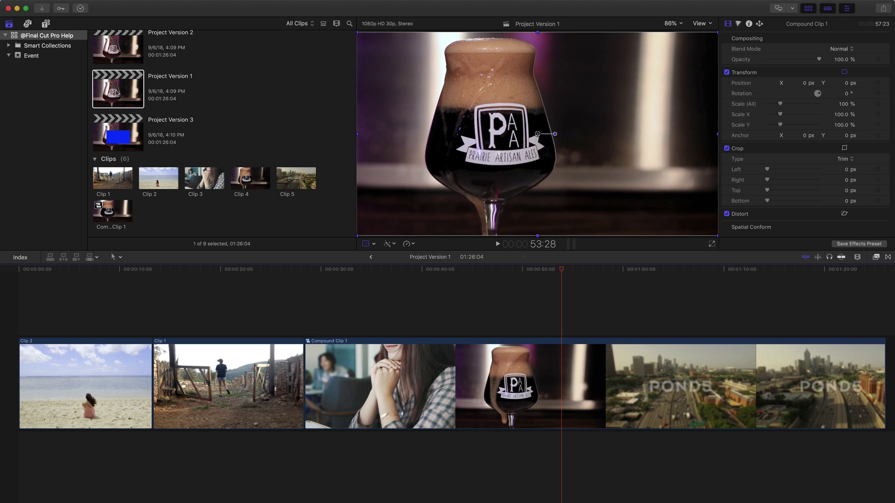
Inside Compound Clip 1, place a green iMovie solid above the clips and extend it to the start
double_click(308, 344)
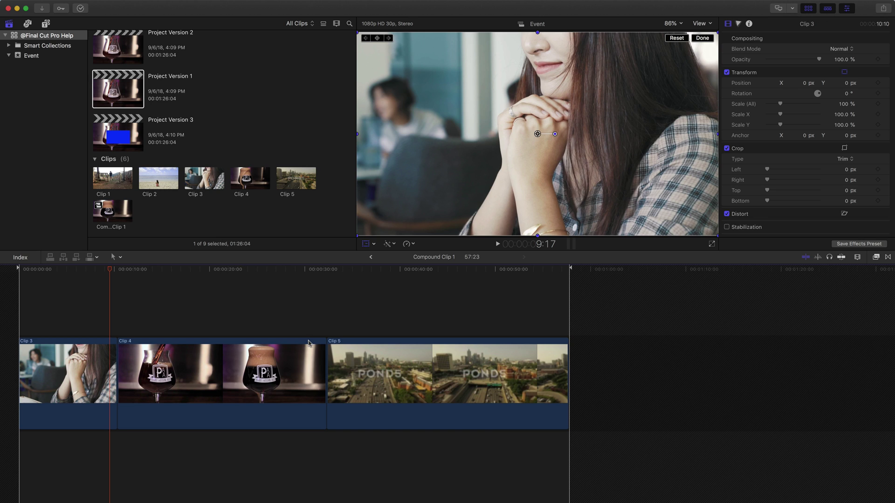
click(46, 23)
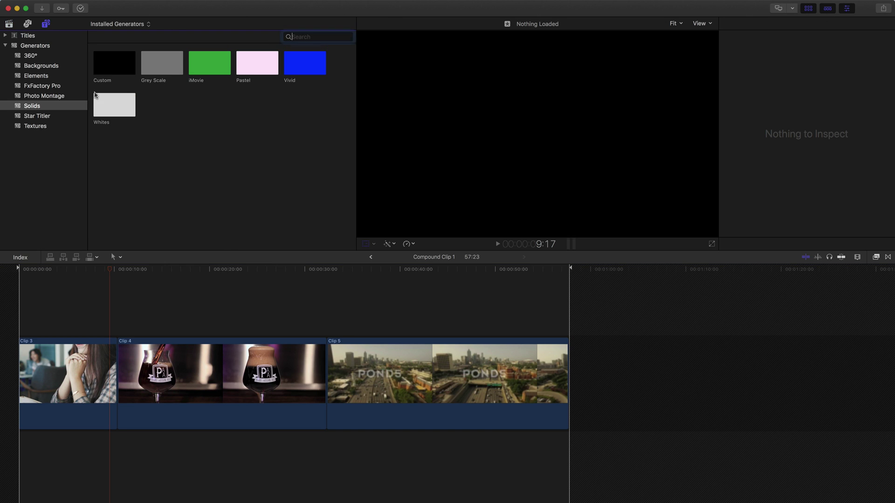
drag(209, 62, 613, 316)
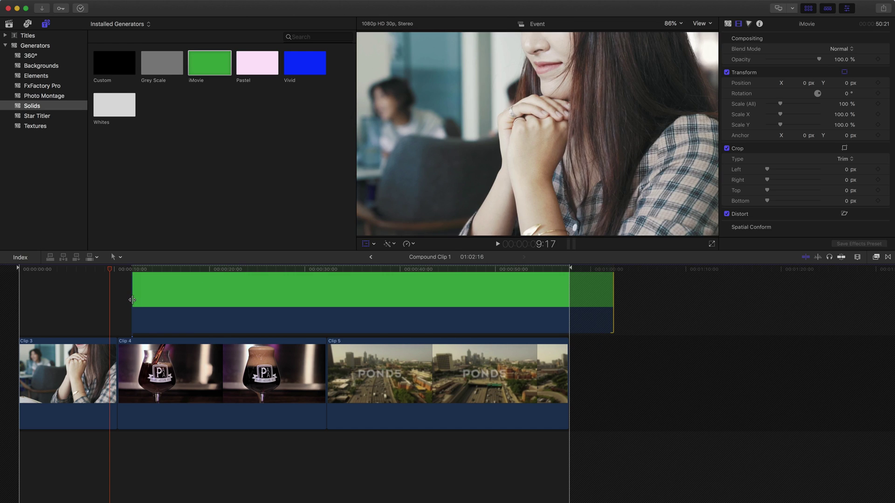
drag(132, 300, 19, 300)
click(9, 23)
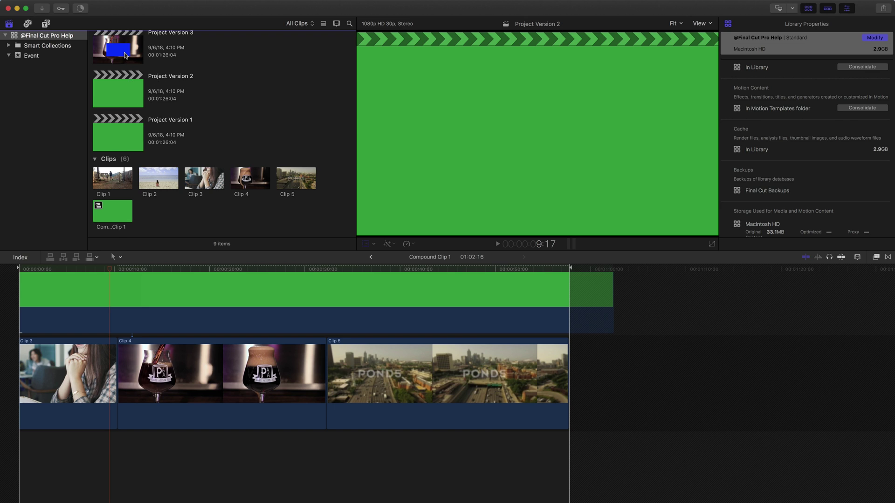
scroll(125, 54, up, 2)
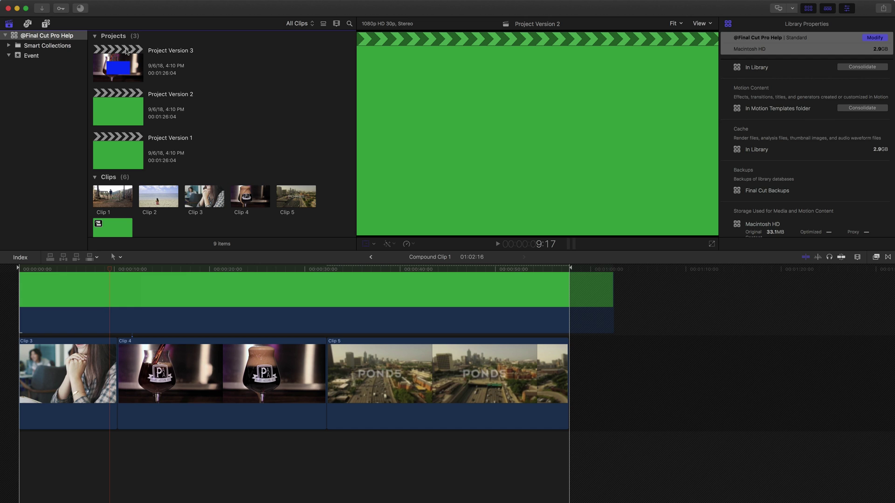
Return from Compound Clip 1 to the Project Version 1 timeline
click(371, 257)
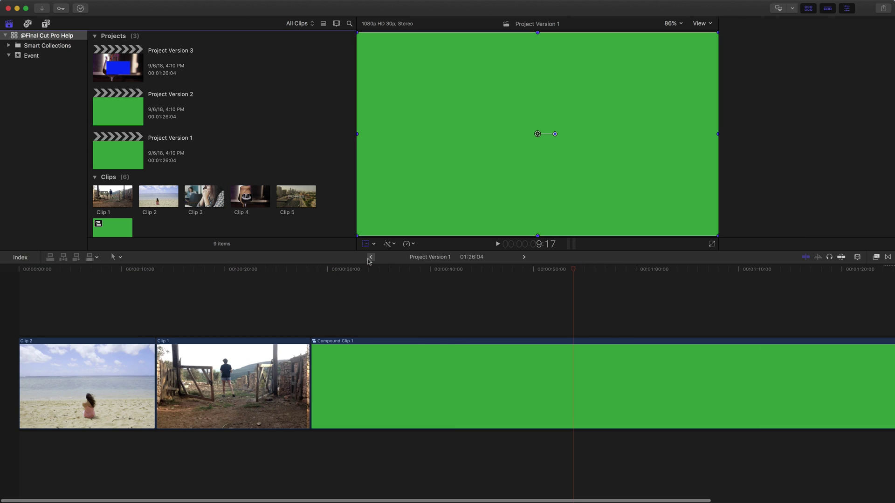
click(93, 5)
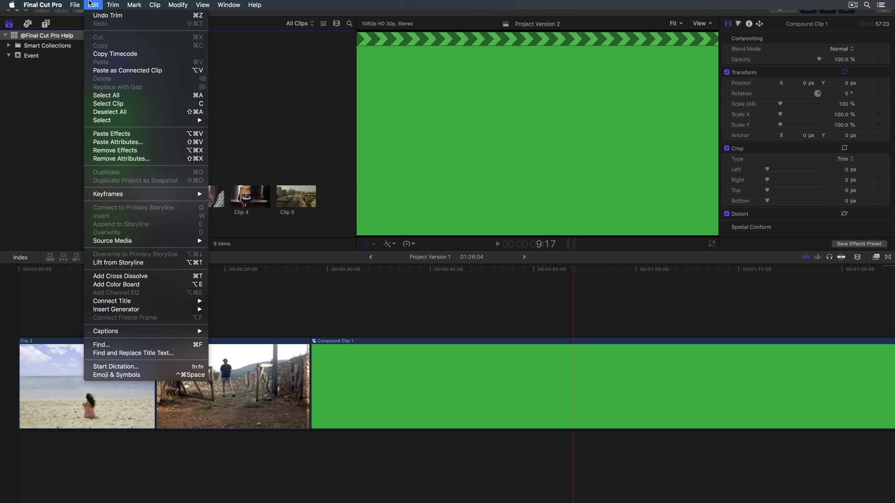
click(279, 162)
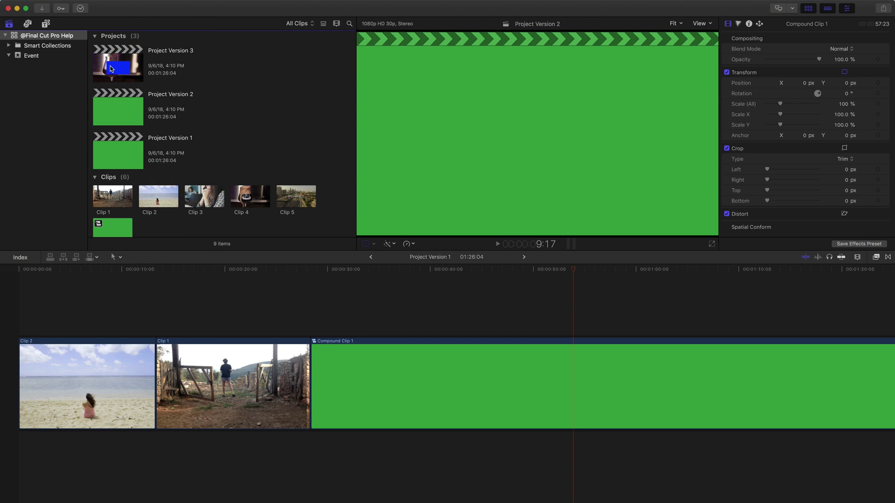
Duplicate Project Version 3 as a snapshot using Edit > Duplicate Project as Snapshot
click(110, 65)
click(92, 5)
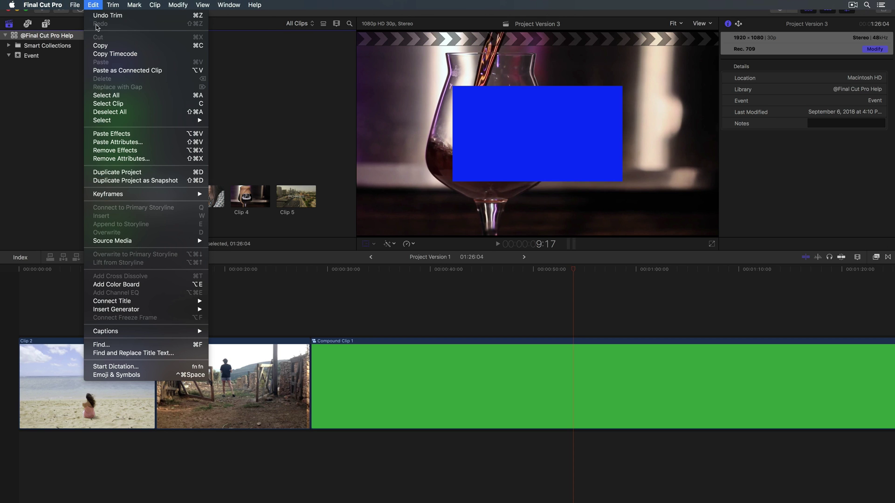
click(146, 182)
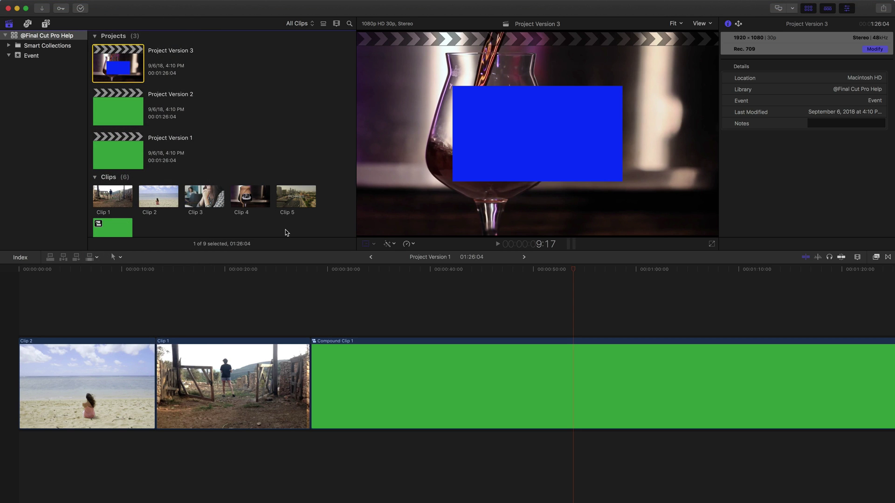